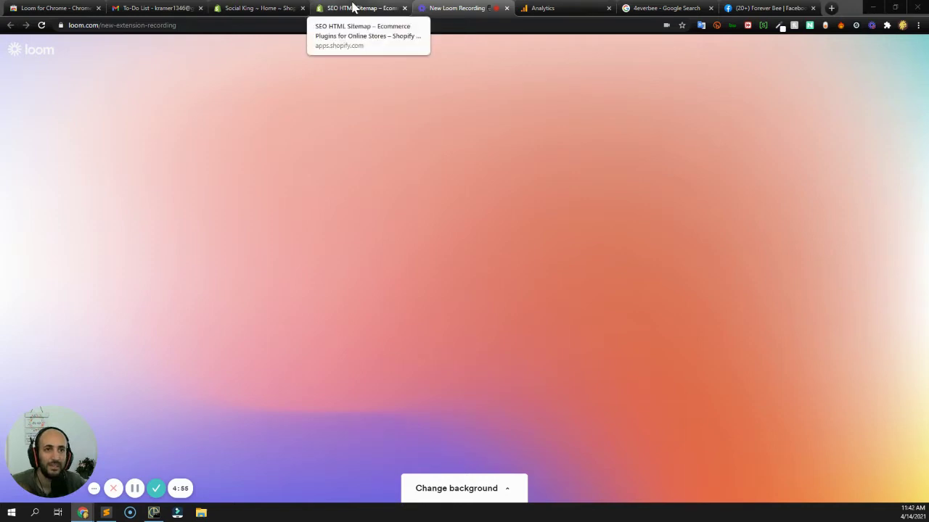
Bring up the SEO HTML Sitemap listing, highlight its $3/month price and title, and scroll to the media gallery.
{"action": "left_click", "coordinate": [354, 9]}
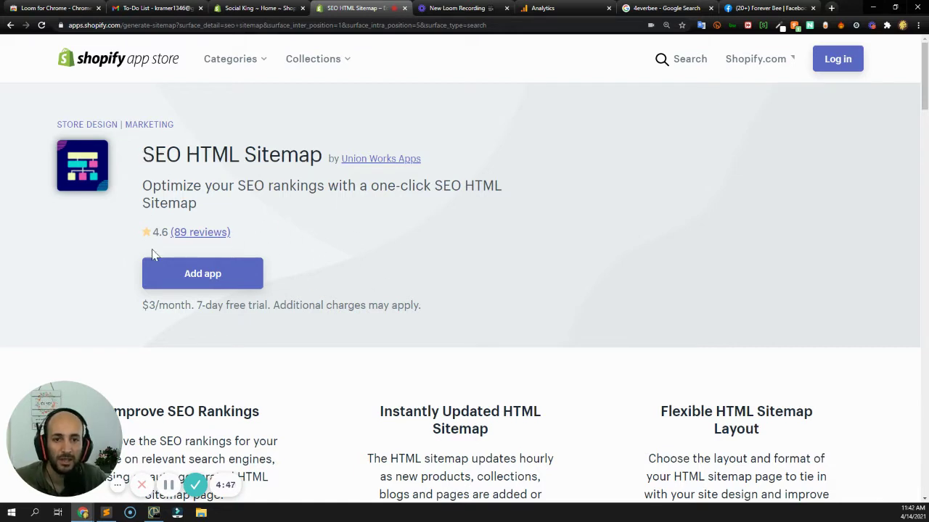
{"action": "triple_click", "coordinate": [145, 309]}
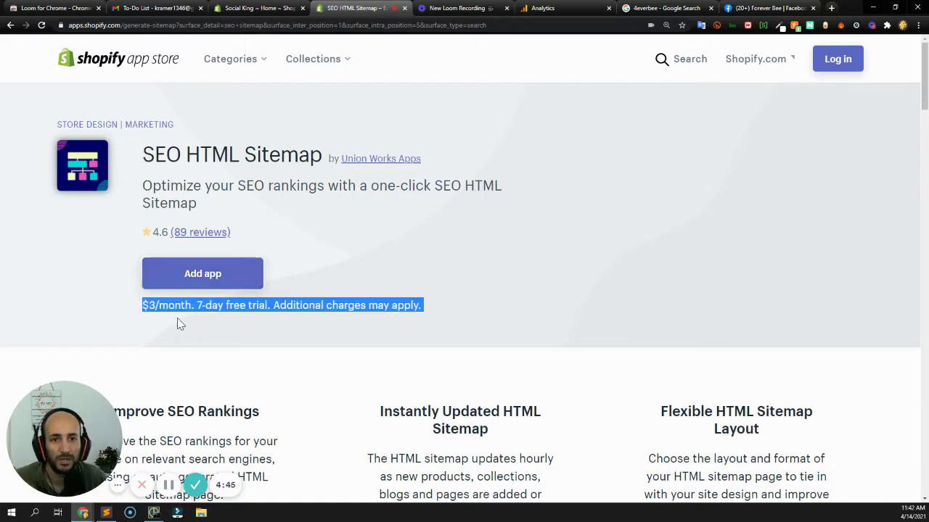
{"action": "left_click_drag", "start_coordinate": [143, 161], "coordinate": [317, 160]}
{"action": "scroll", "coordinate": [233, 179], "scroll_direction": "down", "scroll_amount": 6}
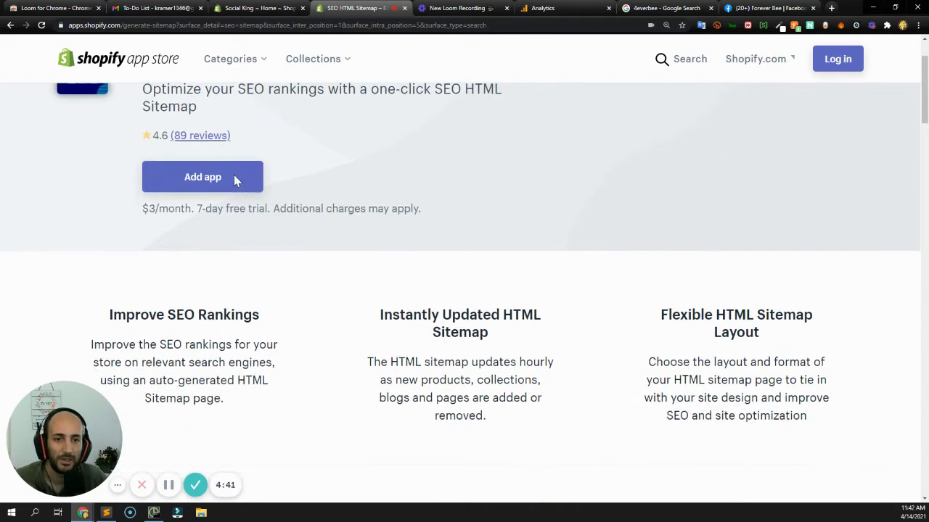
{"action": "scroll", "coordinate": [234, 179], "scroll_direction": "down", "scroll_amount": 5}
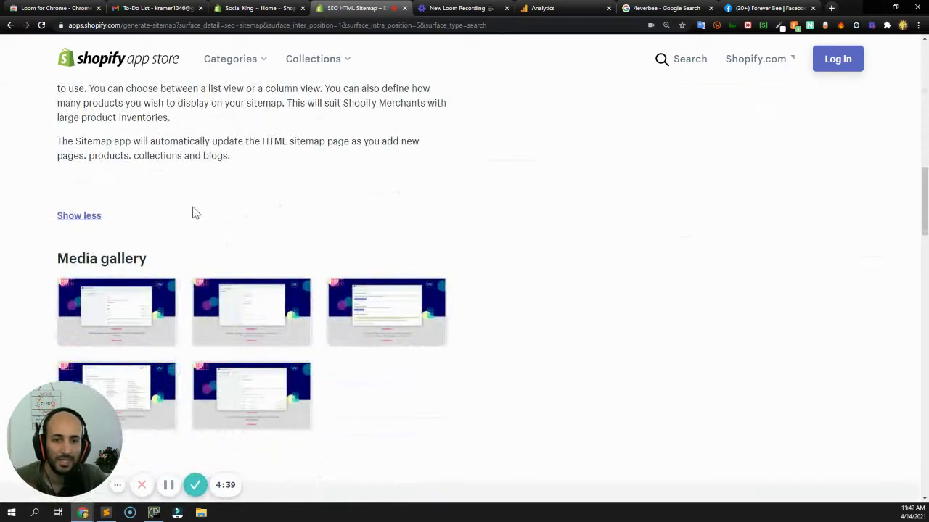
Enlarge the first gallery screenshot and page through the slides to the footer-link tip.
{"action": "left_click", "coordinate": [134, 330]}
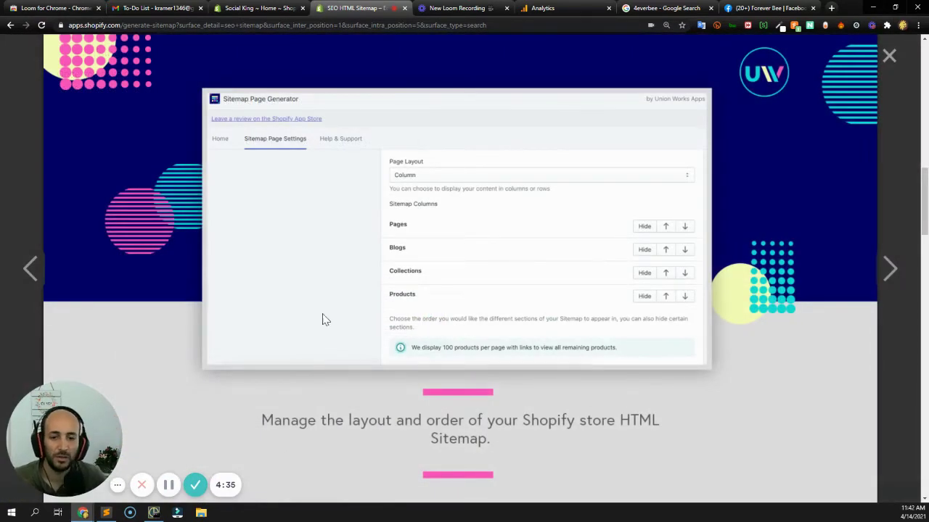
{"action": "scroll", "coordinate": [431, 370], "scroll_direction": "up", "scroll_amount": 1}
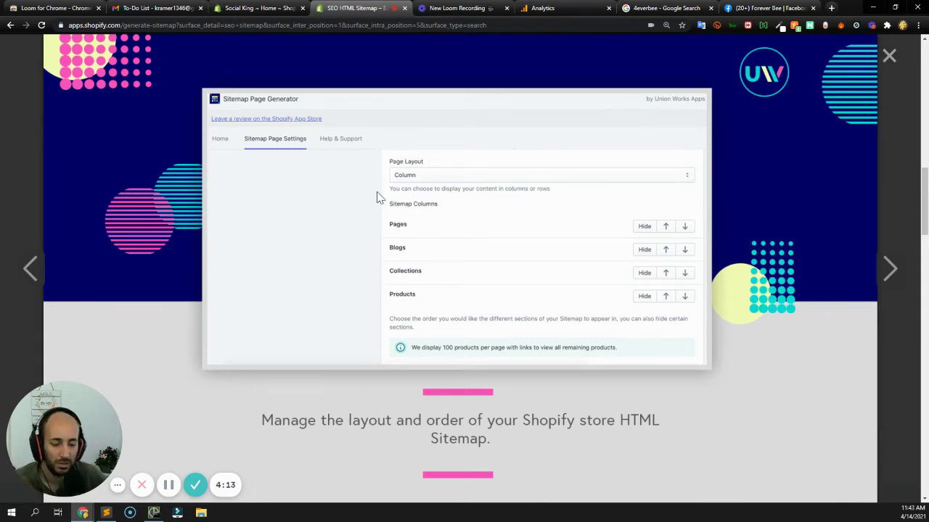
{"action": "key", "text": "Right"}
{"action": "key", "text": "Right"}
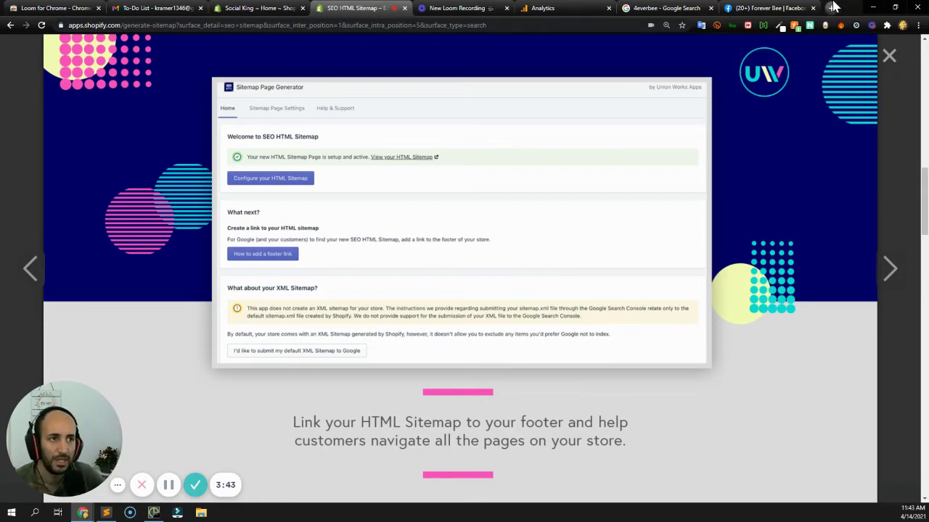
Load Search Console's Performance report for myamazonhistory.com in a new tab and list its properties.
{"action": "left_click", "coordinate": [833, 7]}
{"action": "type", "text": "sea"}
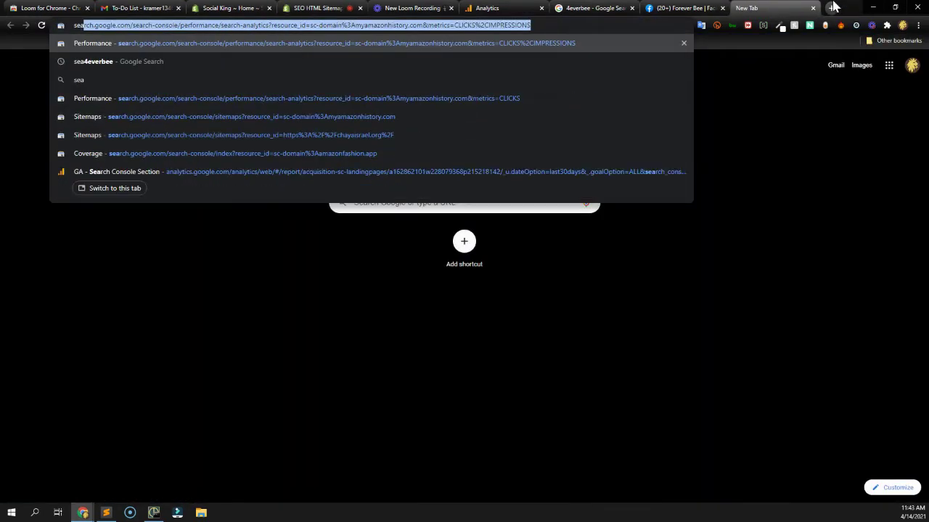
{"action": "key", "text": "Return"}
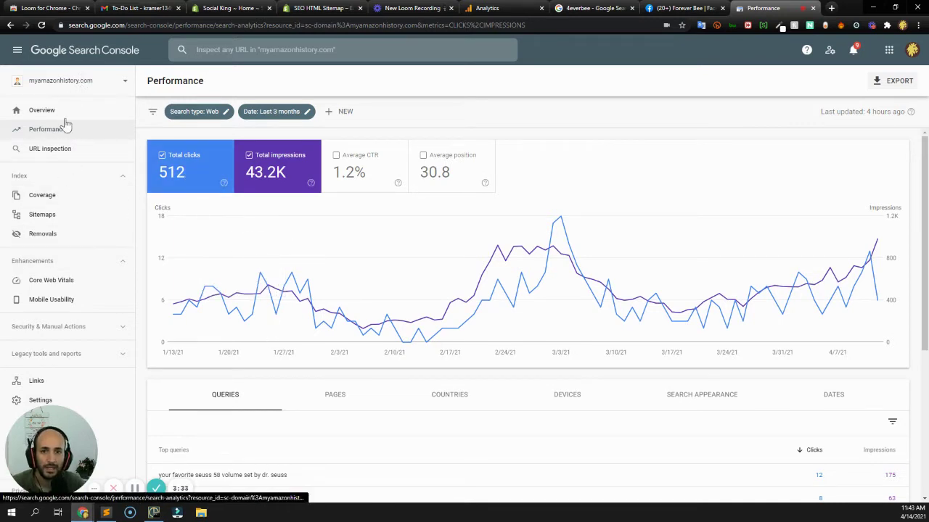
{"action": "left_click", "coordinate": [64, 87]}
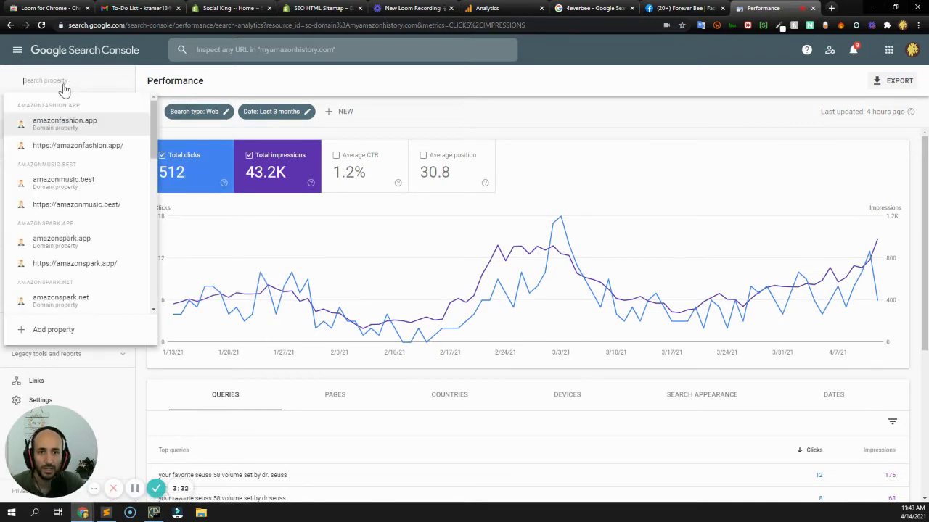
{"action": "left_click", "coordinate": [56, 330]}
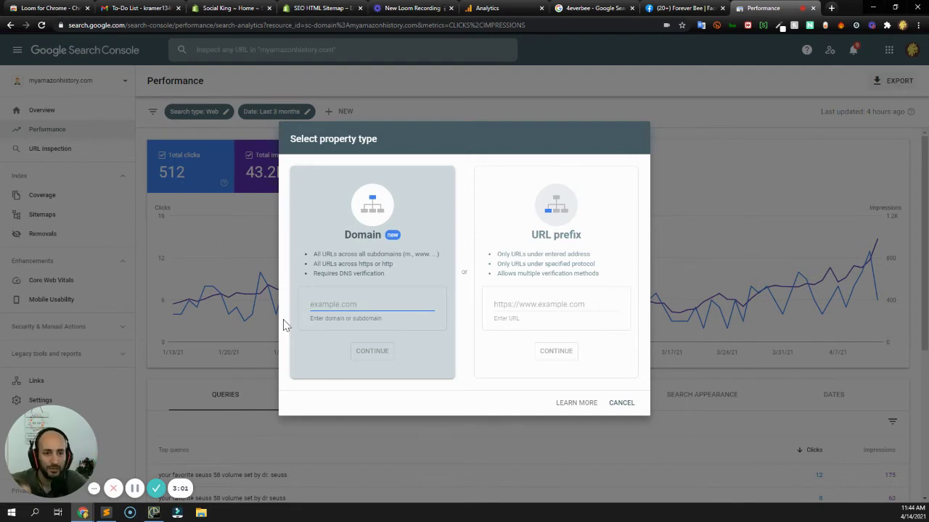
{"action": "left_click", "coordinate": [201, 215]}
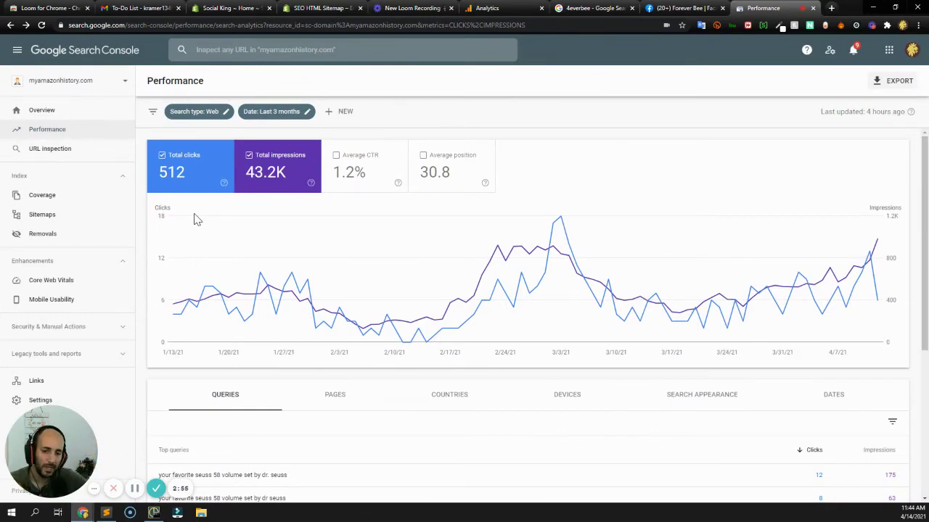
Open the Sitemaps report, glance at the Shopify tabs, then return to the three submitted sitemaps.
{"action": "left_click", "coordinate": [50, 214]}
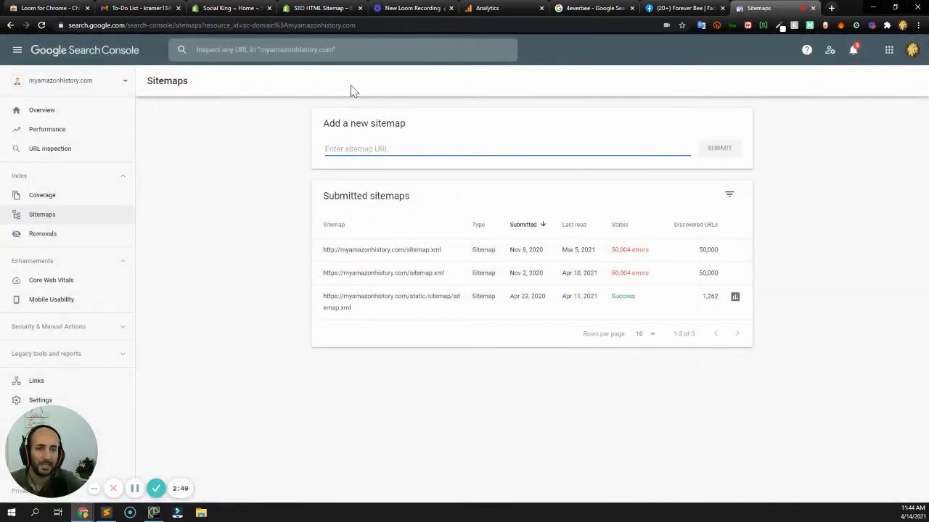
{"action": "left_click", "coordinate": [218, 7]}
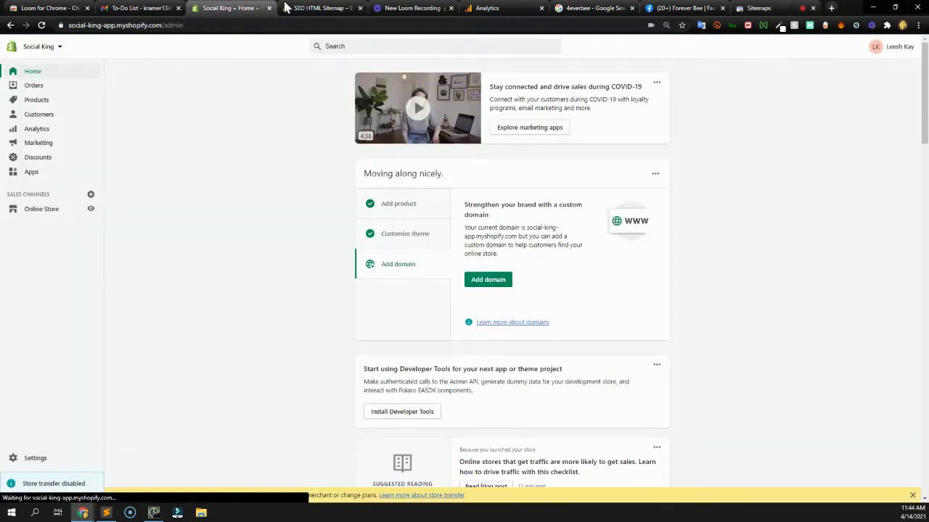
{"action": "left_click", "coordinate": [297, 8]}
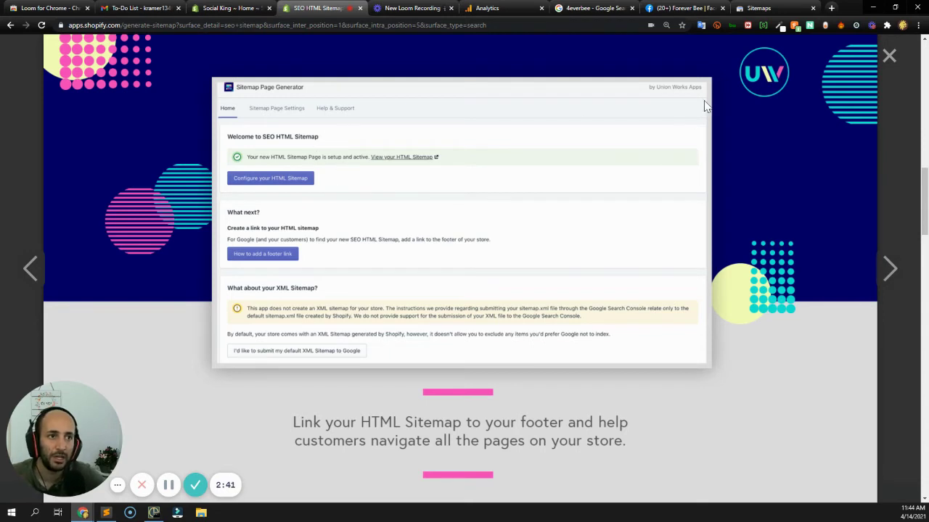
{"action": "left_click", "coordinate": [758, 8]}
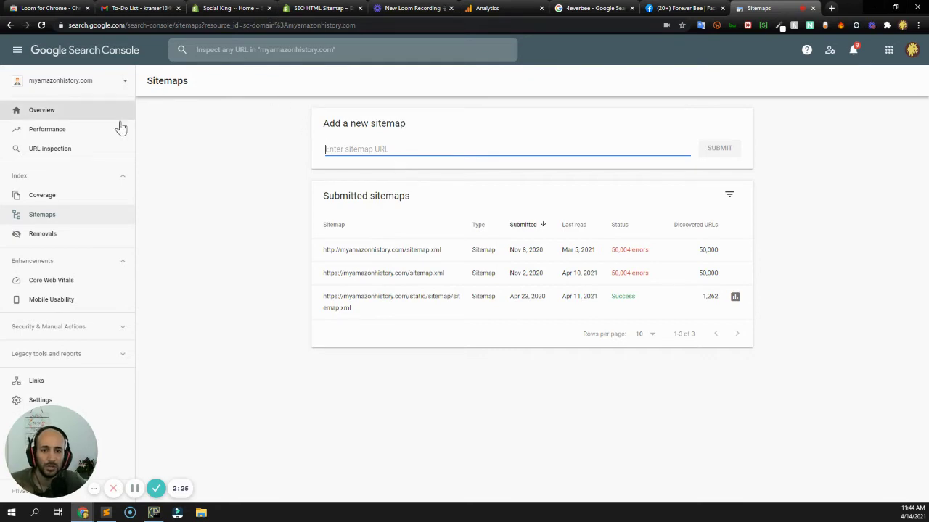
Chart only total clicks on the Performance report, review top queries, then move to the Analytics google / organic report.
{"action": "left_click", "coordinate": [66, 138]}
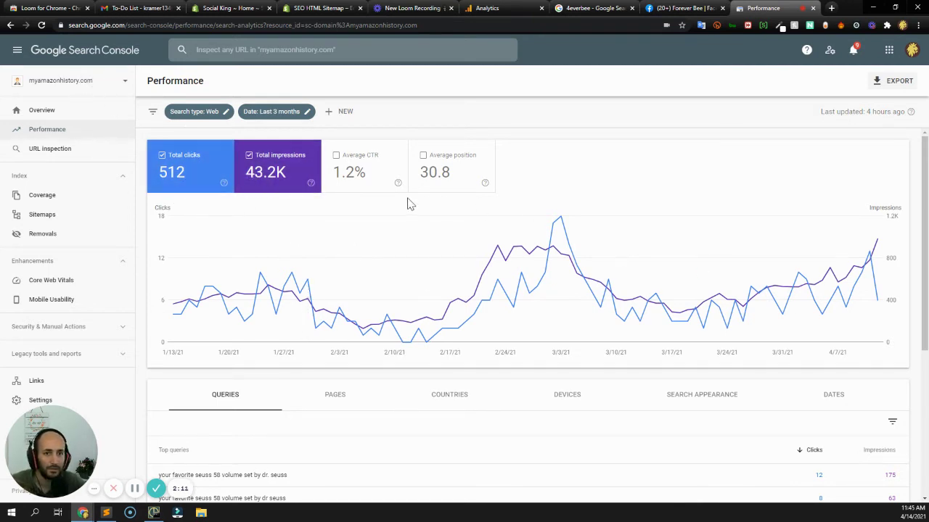
{"action": "left_click", "coordinate": [305, 182]}
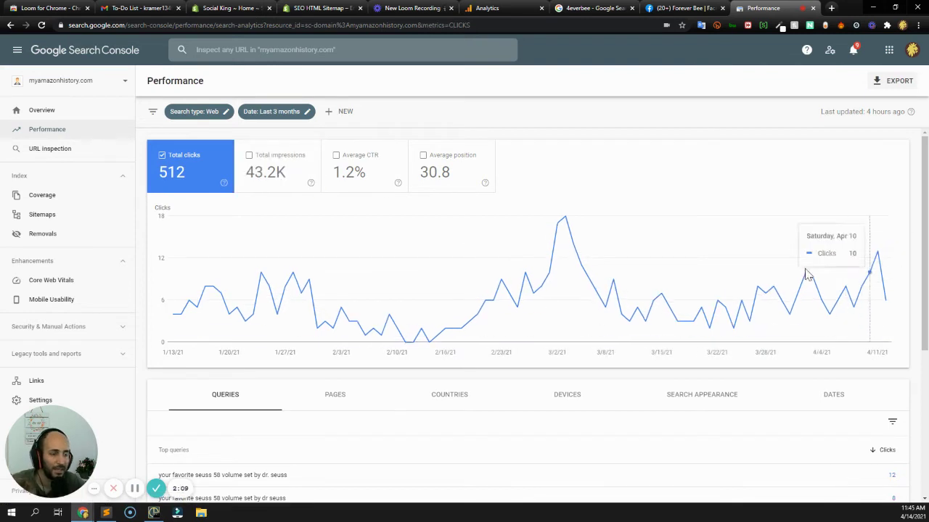
{"action": "scroll", "coordinate": [276, 158], "scroll_direction": "down", "scroll_amount": 1}
{"action": "scroll", "coordinate": [275, 159], "scroll_direction": "down", "scroll_amount": 2}
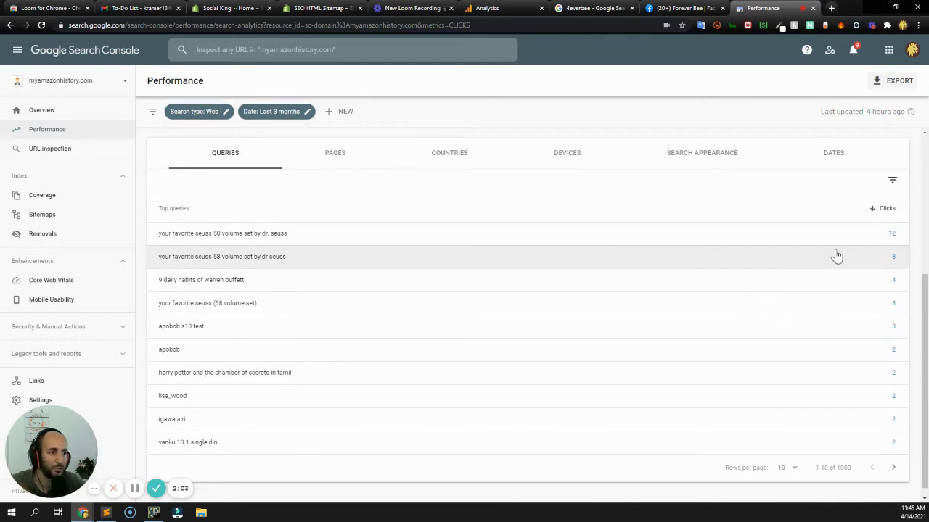
{"action": "left_click", "coordinate": [501, 7]}
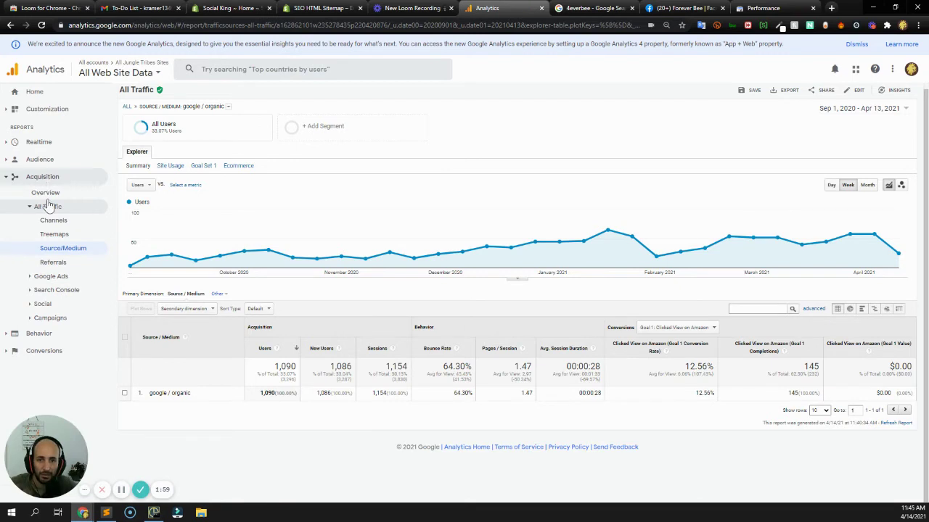
View Source/Medium, keep the All Web Site Data view, then load the All Traffic Channels report.
{"action": "left_click", "coordinate": [64, 250]}
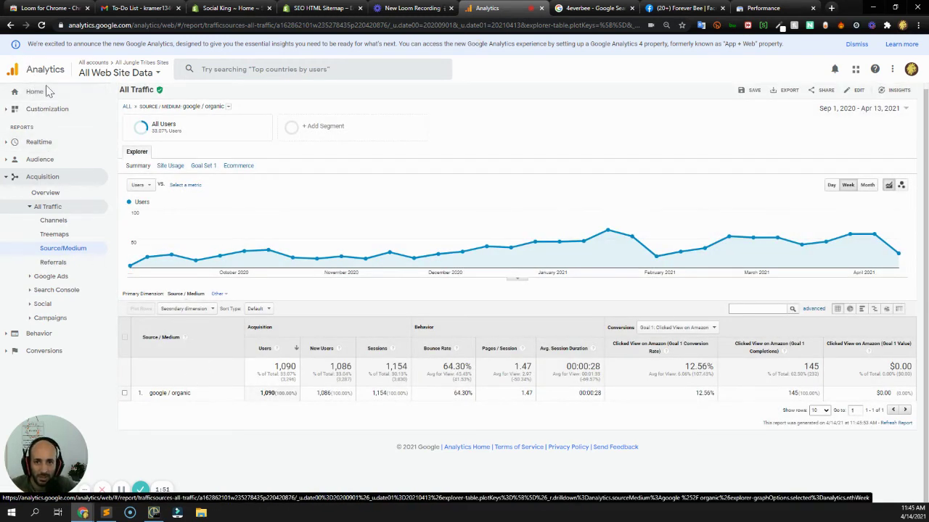
{"action": "left_click", "coordinate": [123, 73]}
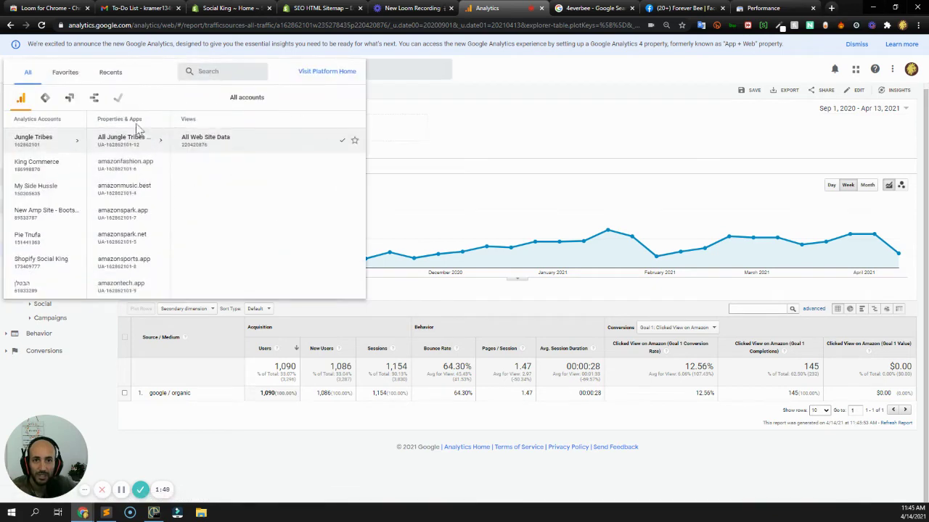
{"action": "left_click", "coordinate": [267, 145]}
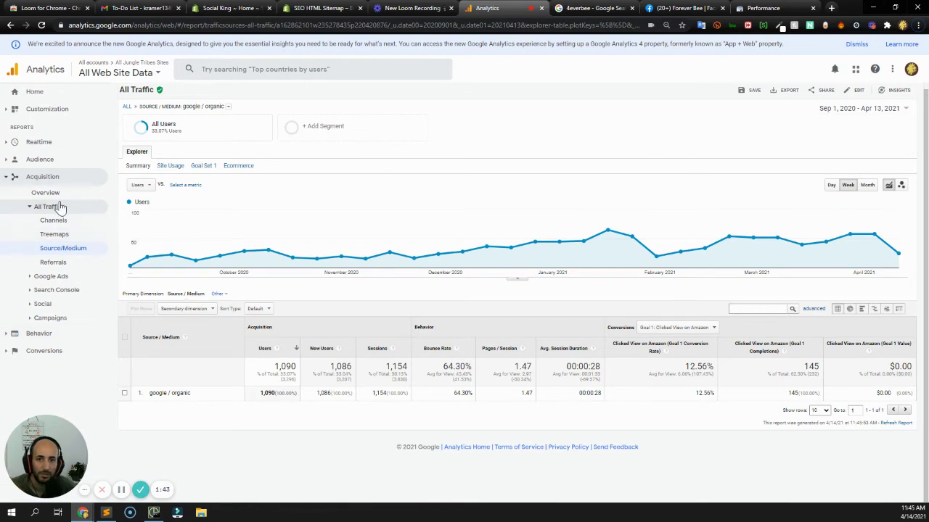
{"action": "left_click", "coordinate": [58, 206]}
{"action": "left_click", "coordinate": [61, 209]}
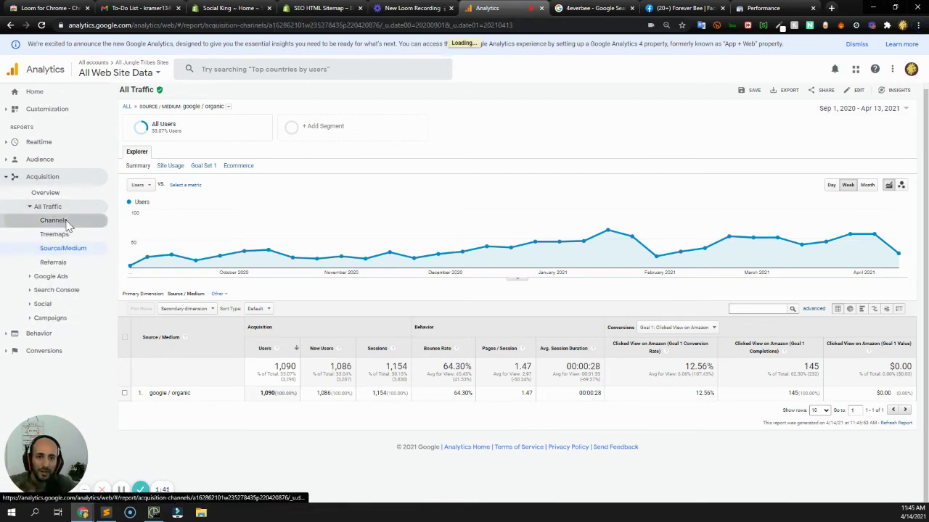
{"action": "left_click", "coordinate": [65, 223]}
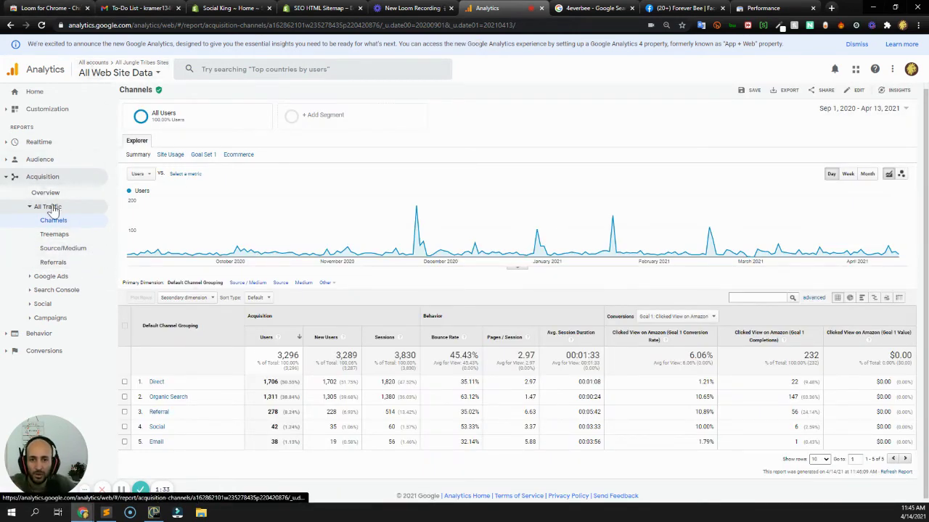
Compare the Channels and Source/Medium reports, settling on Source/Medium with users plotted by month.
{"action": "left_click", "coordinate": [70, 249]}
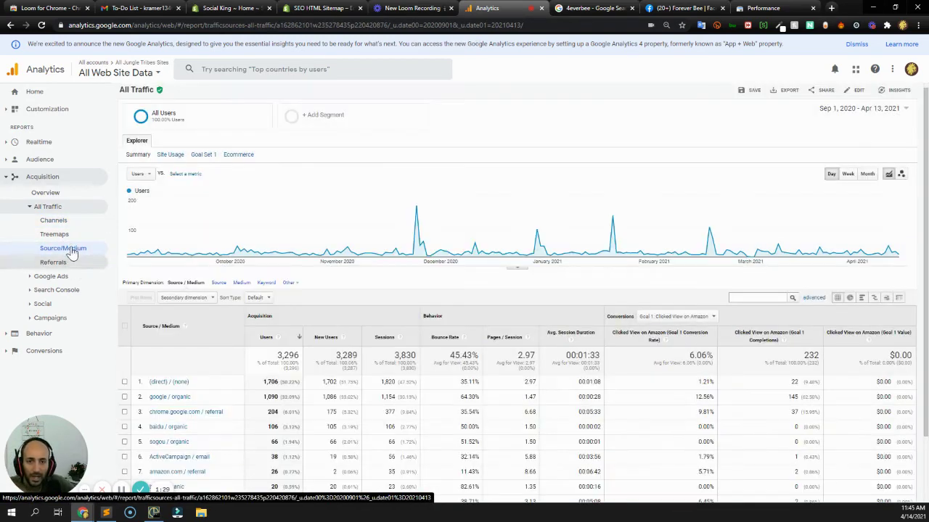
{"action": "left_click", "coordinate": [61, 222]}
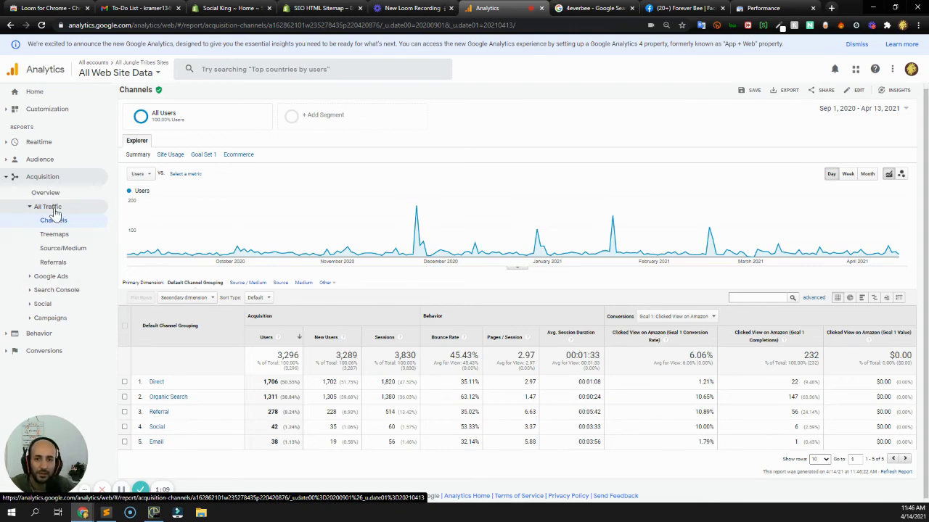
{"action": "left_click", "coordinate": [63, 251]}
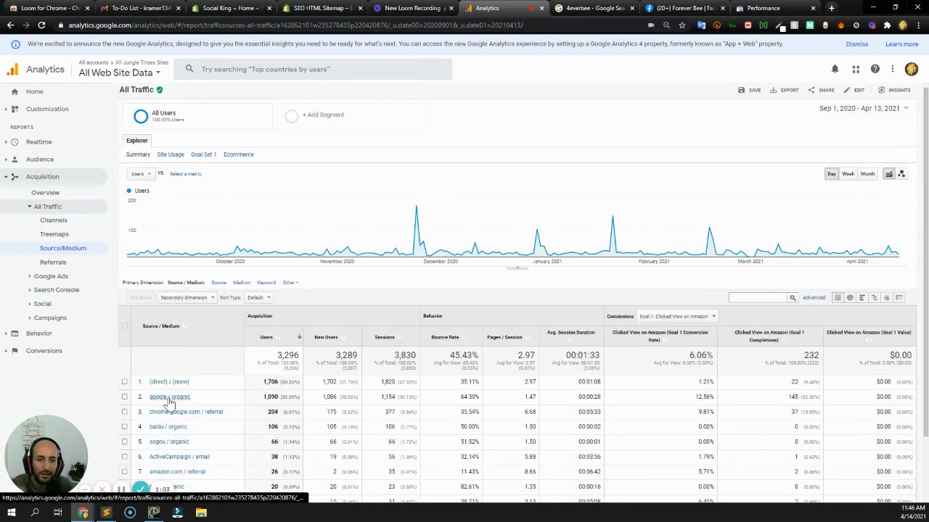
{"action": "left_click", "coordinate": [867, 174]}
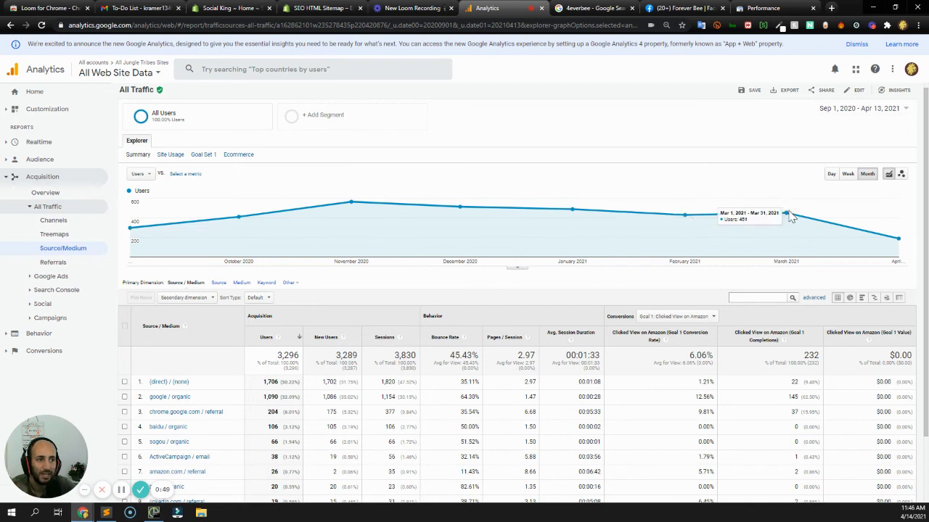
Page the date range back a month, drill into google / organic, and chart users by week.
{"action": "left_click", "coordinate": [867, 113]}
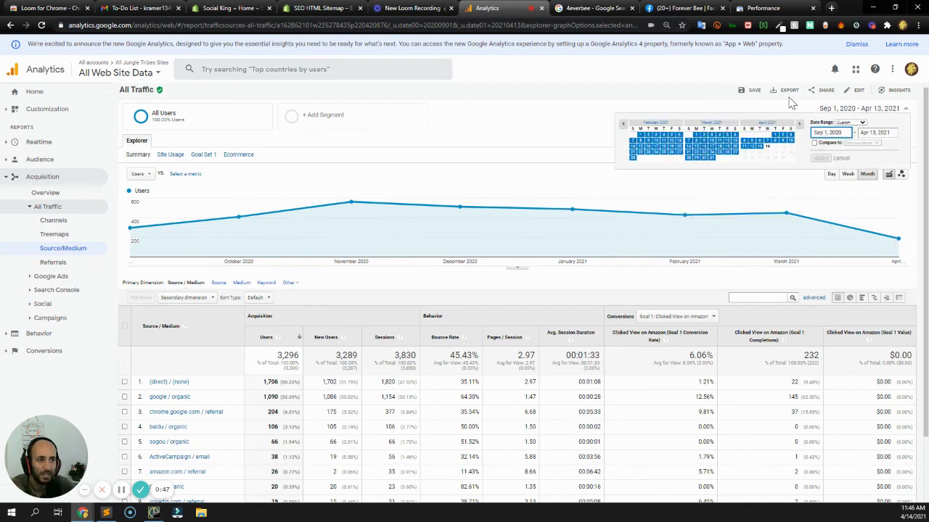
{"action": "left_click", "coordinate": [623, 125]}
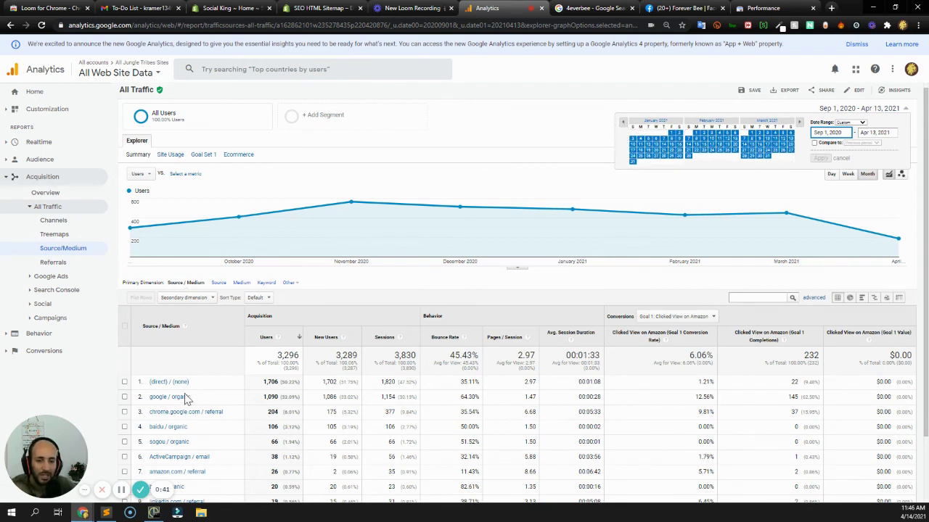
{"action": "left_click", "coordinate": [174, 401]}
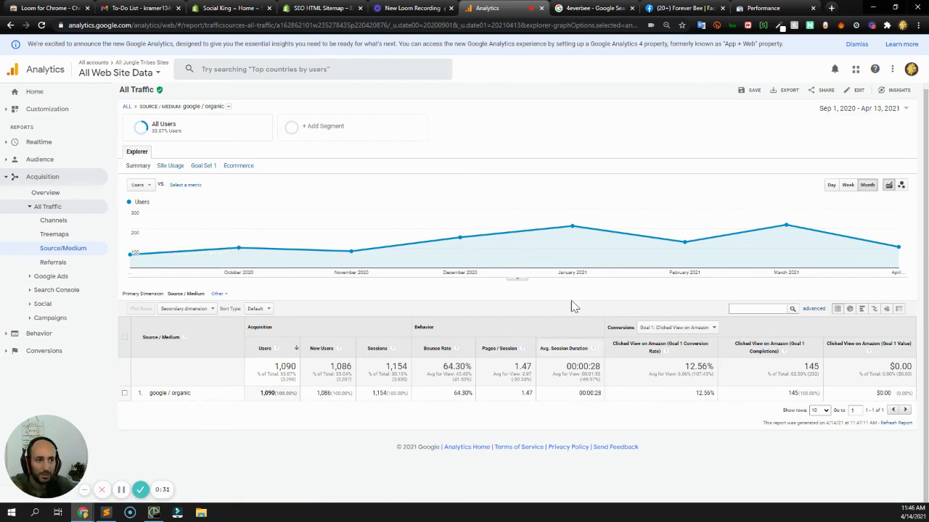
{"action": "left_click", "coordinate": [849, 186]}
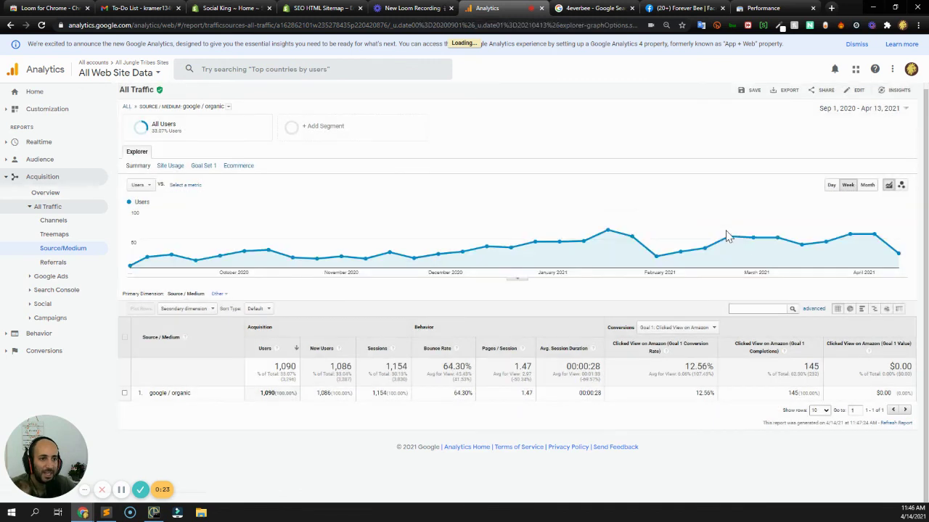